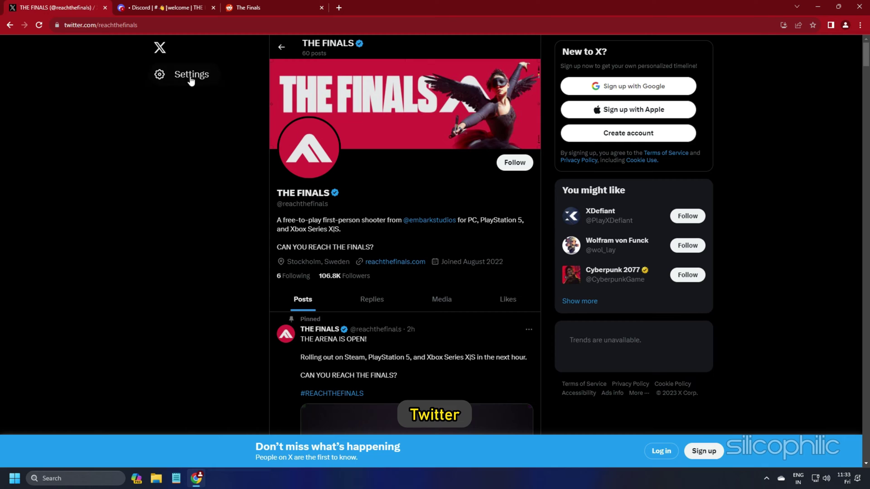
Step: Check THE FINALS Discord server and the r/thefinals subreddit for news about the game's server status
click(163, 7)
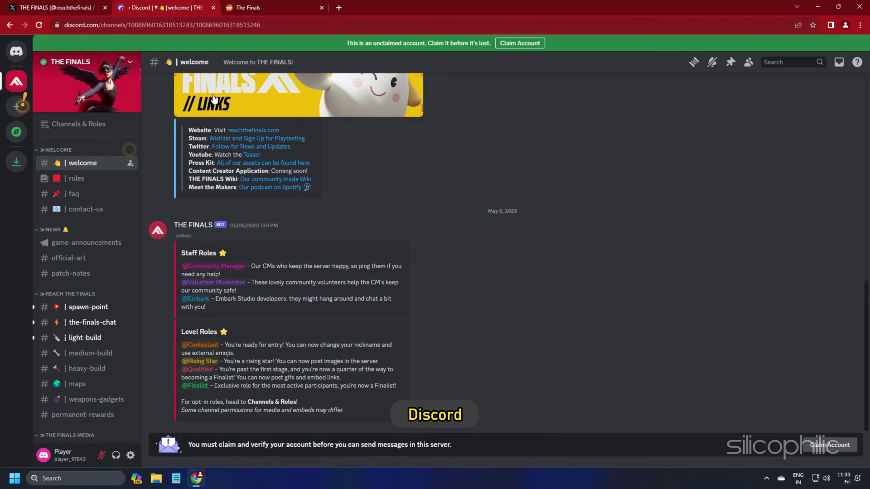
click(265, 6)
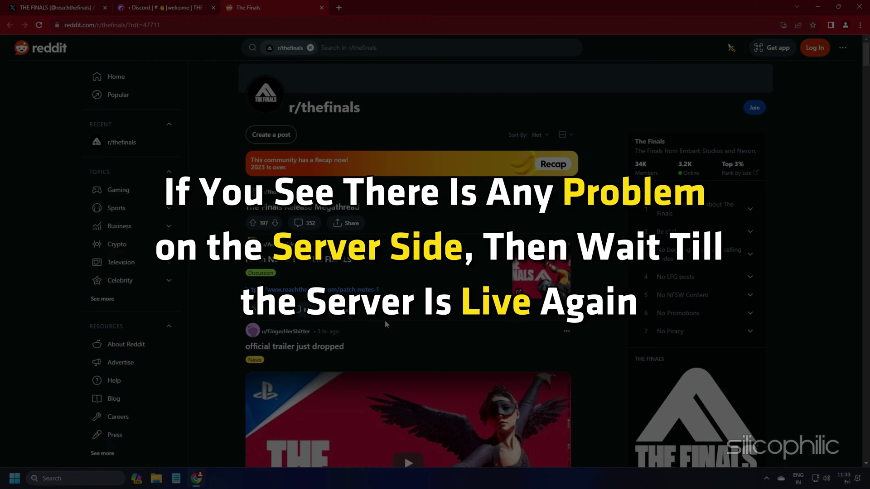
scroll(386, 325, down, 2)
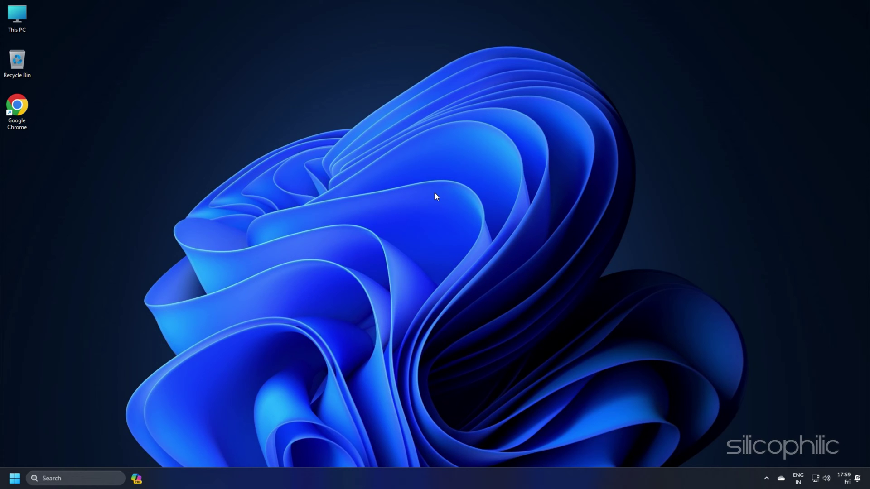
Step: Turn off Windows Defender Firewall for both the private and the public network settings
click(91, 479)
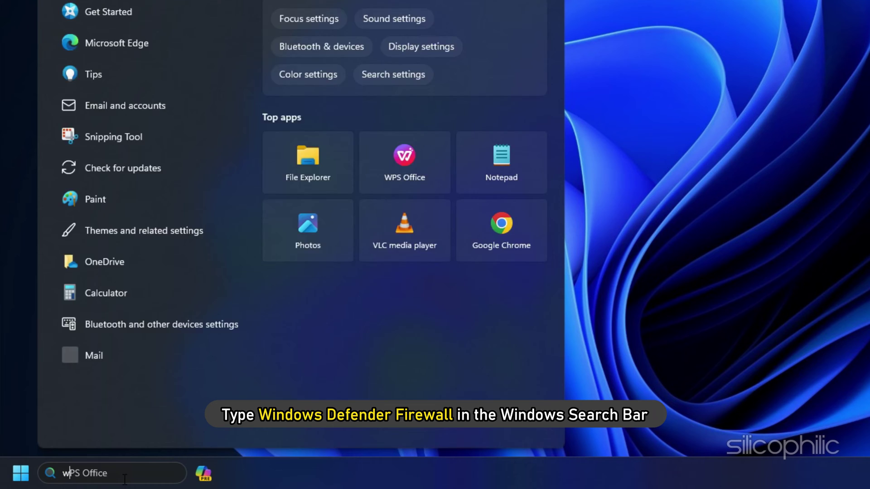
text(windows defender firewall)
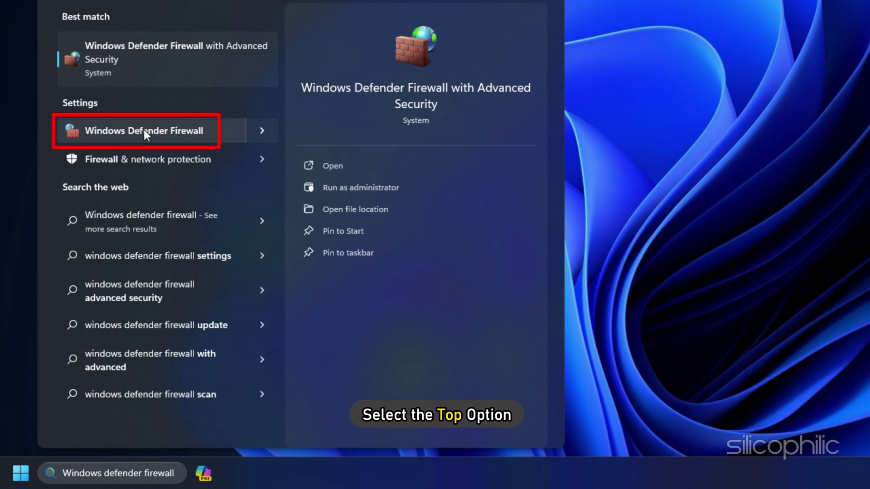
click(143, 129)
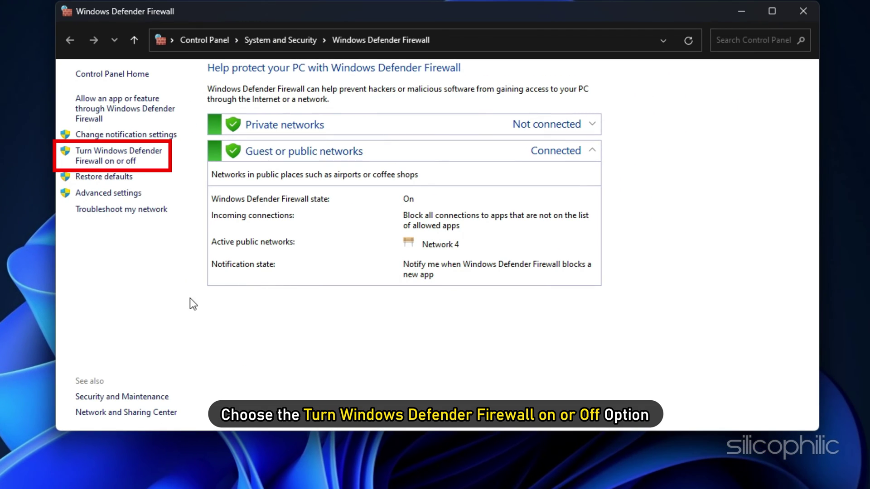
click(124, 153)
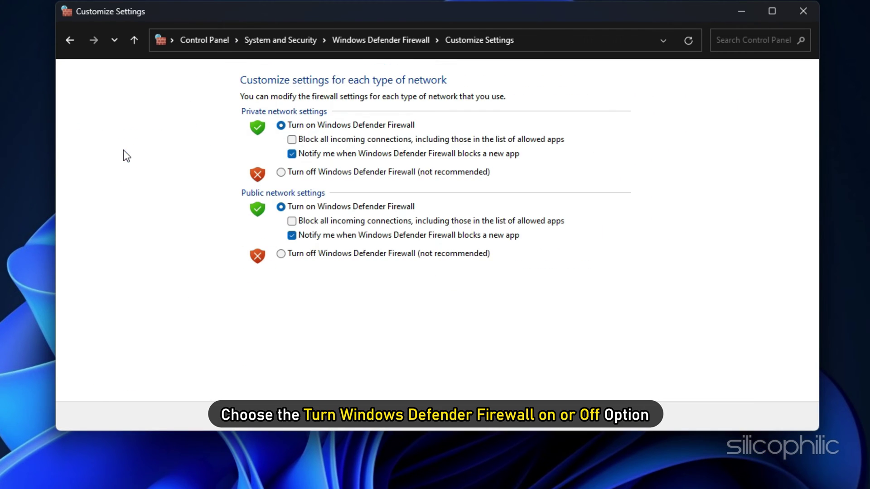
click(281, 172)
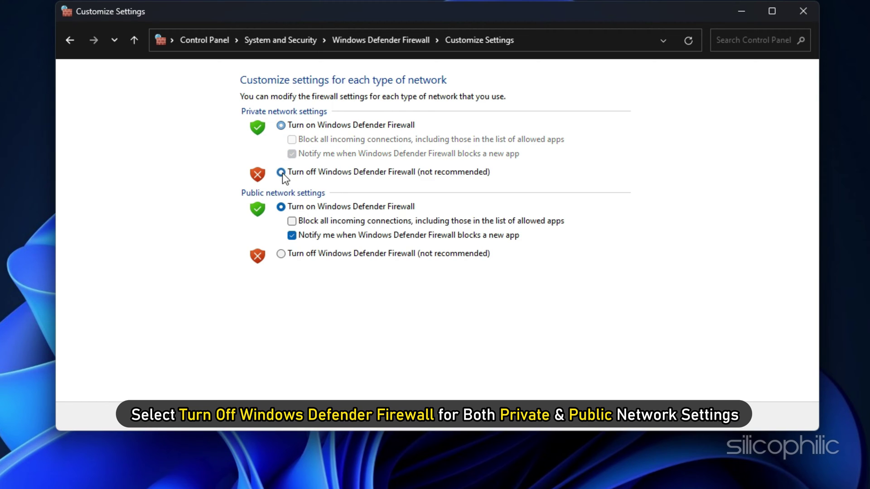
click(280, 254)
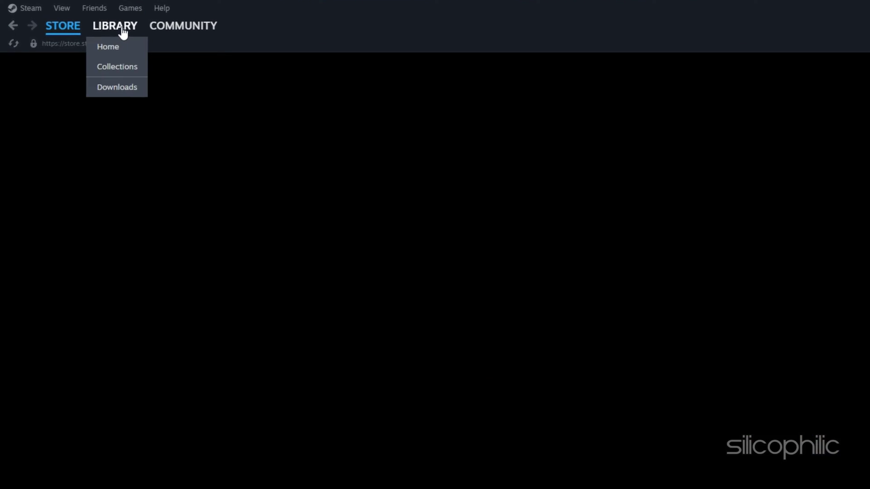
Step: Switch to Steam and open the local files folder of THE FINALS from the game library
click(123, 31)
right_click(50, 260)
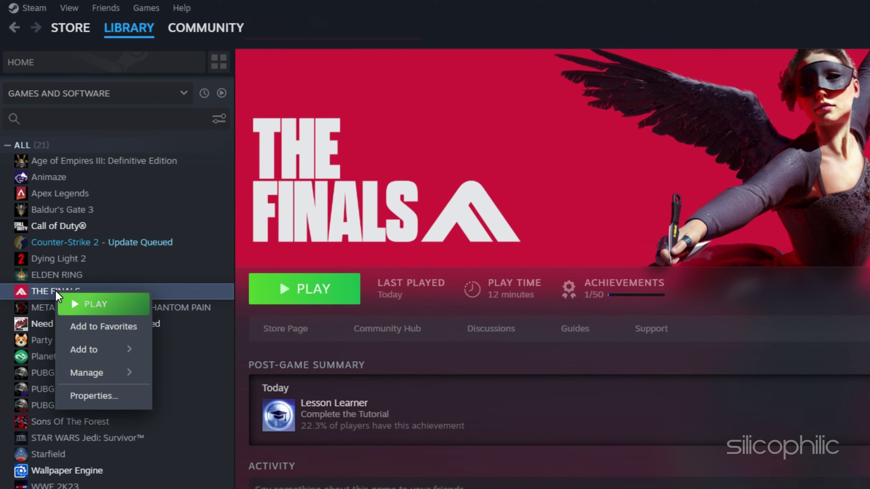
mouse_move(116, 379)
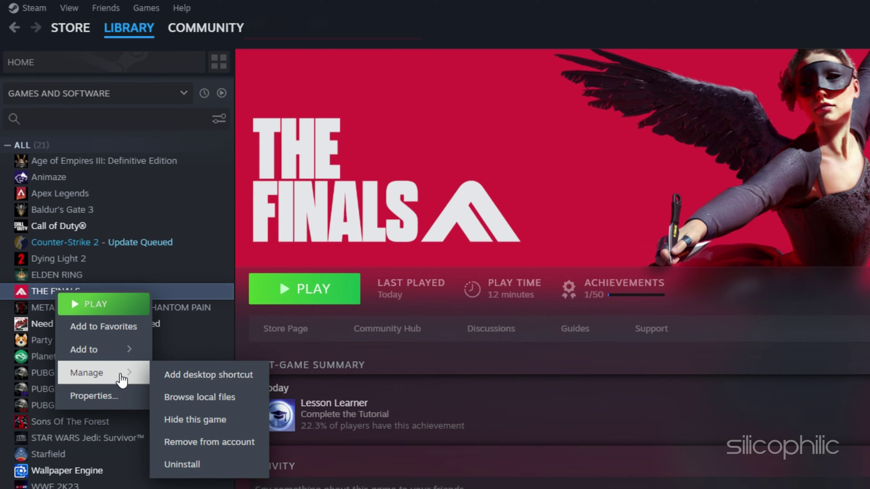
click(184, 397)
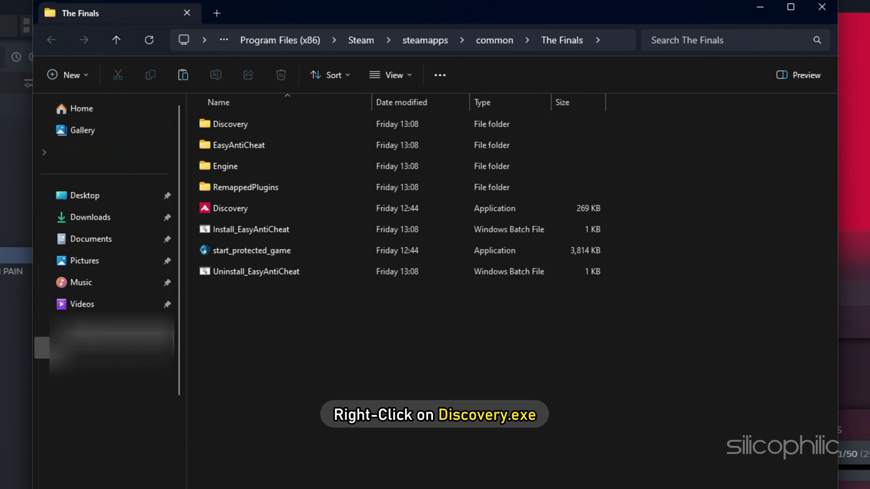
Step: Set the Discovery application to run in compatibility mode for Windows 8 with fullscreen optimizations disabled, and apply the settings
right_click(218, 209)
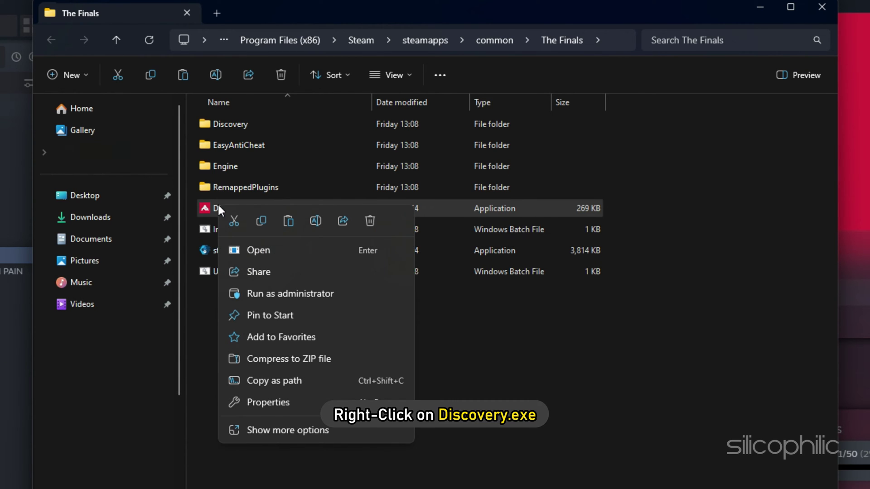
click(263, 402)
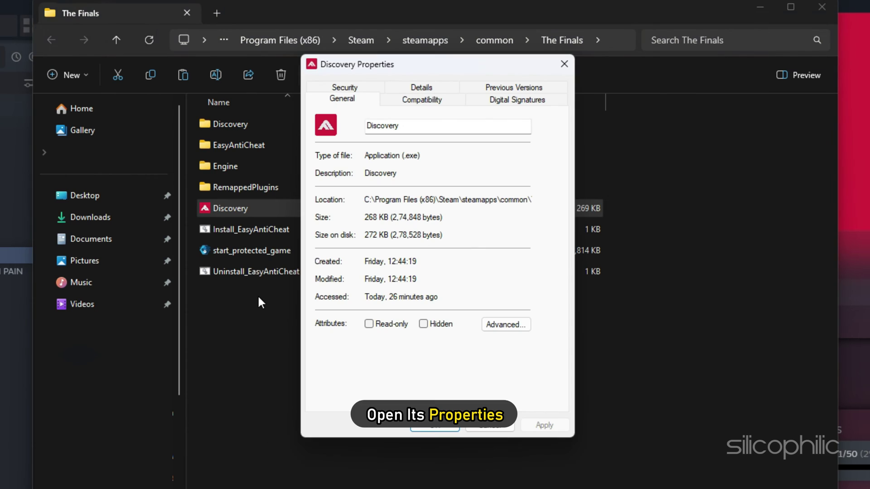
click(424, 100)
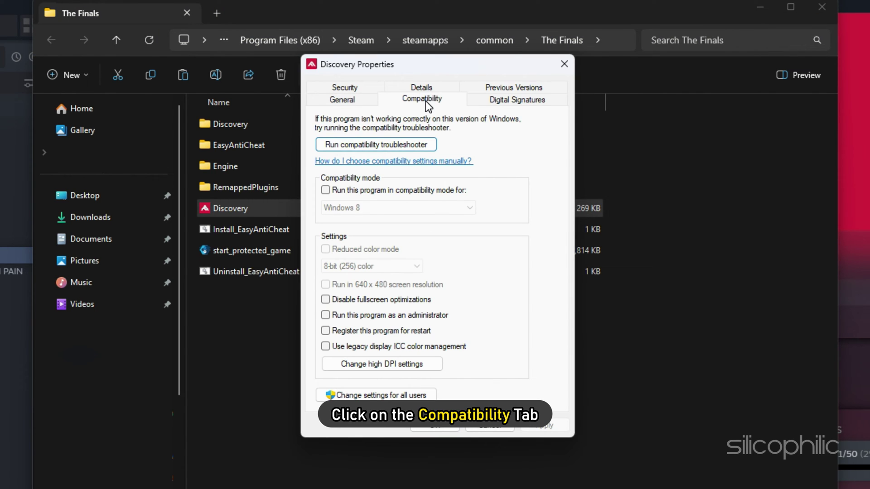
click(327, 190)
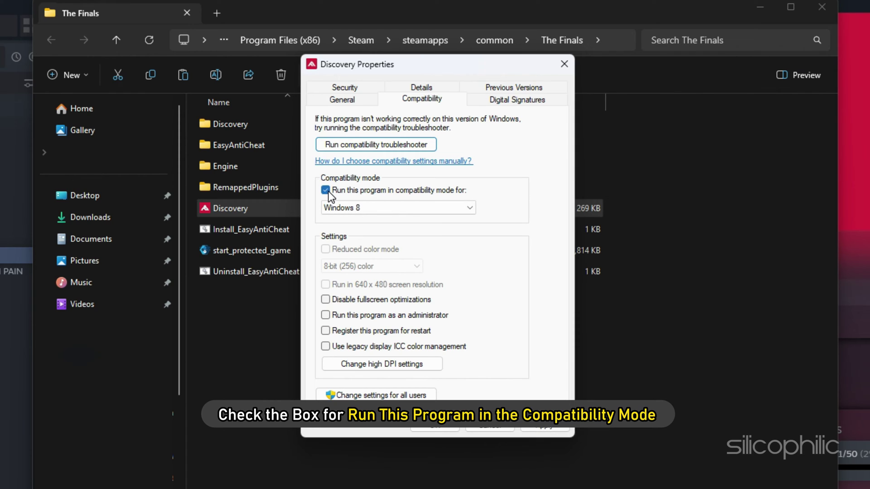
click(467, 209)
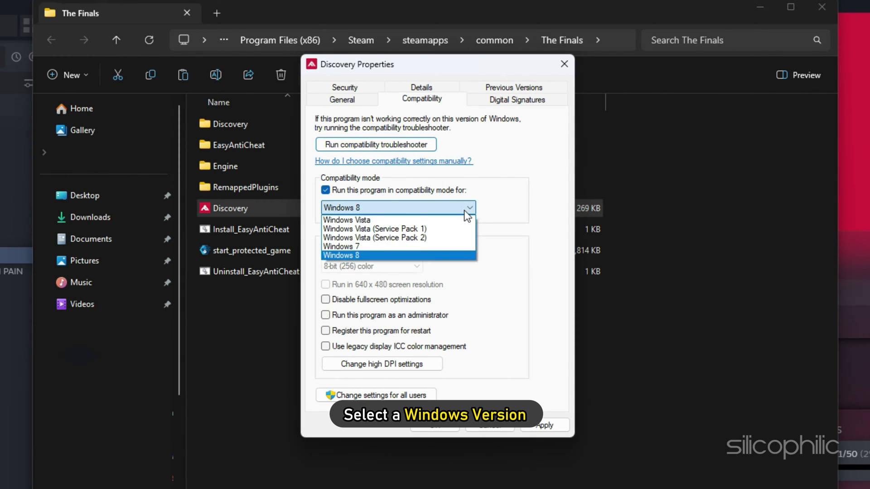
click(355, 254)
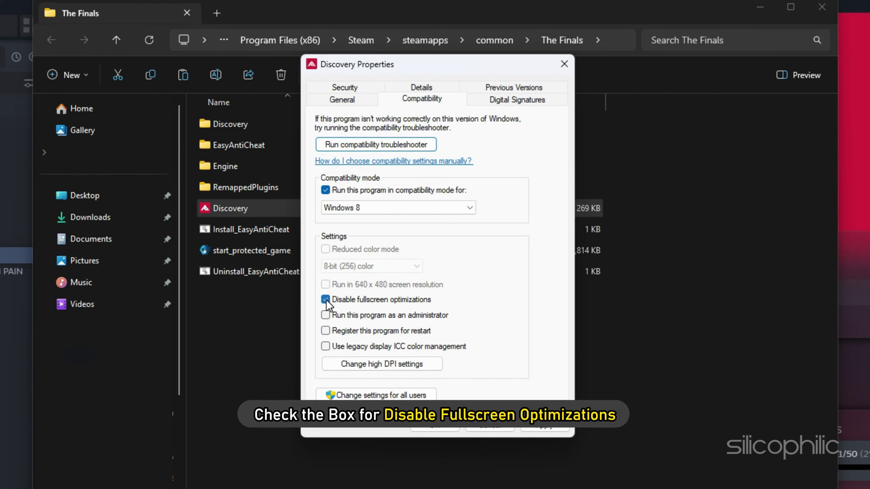
click(545, 424)
click(452, 426)
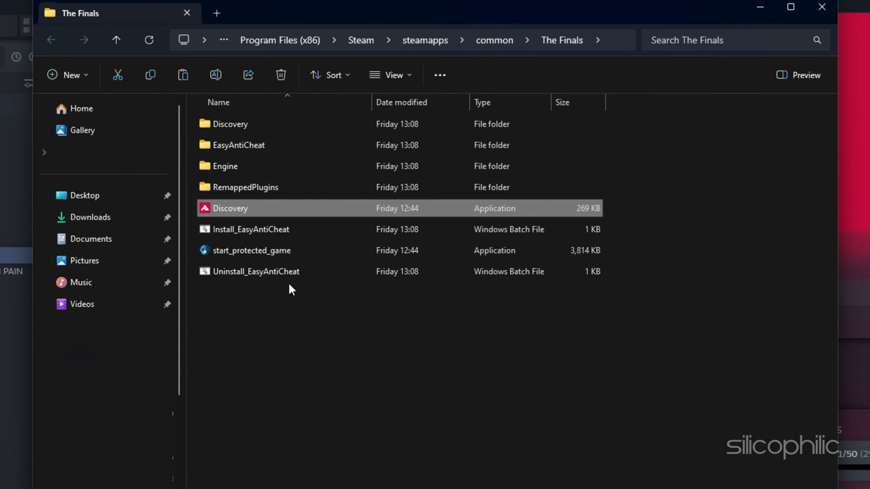
Step: Turn off compatibility mode for the Discovery application and apply the change
right_click(216, 207)
click(244, 403)
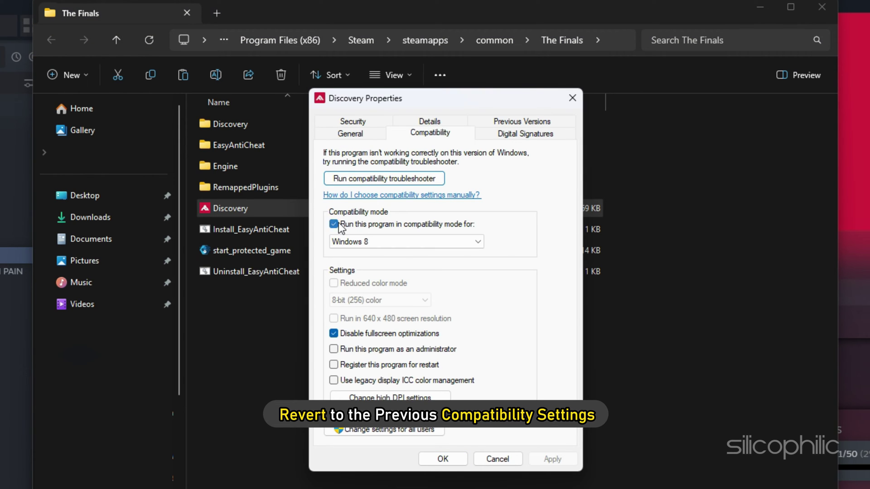
click(337, 223)
click(547, 462)
click(458, 455)
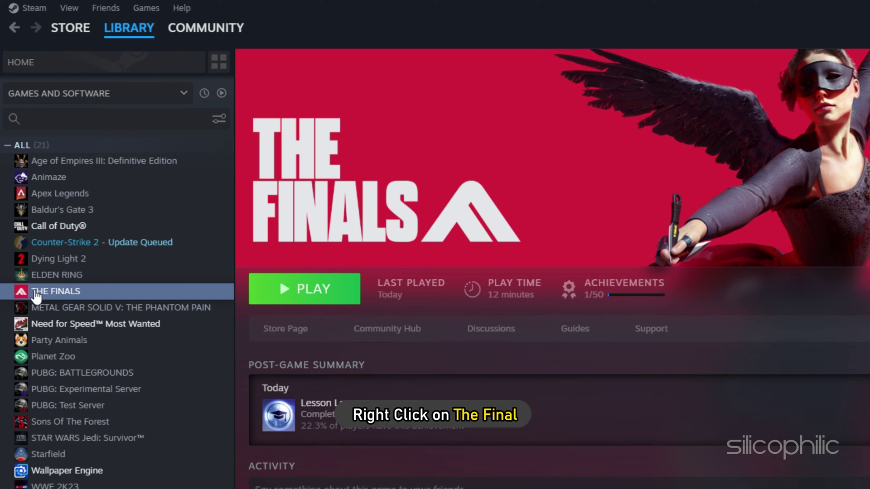
Step: Set the Steam launch options of THE FINALS to -windowed-high-novideo
right_click(33, 278)
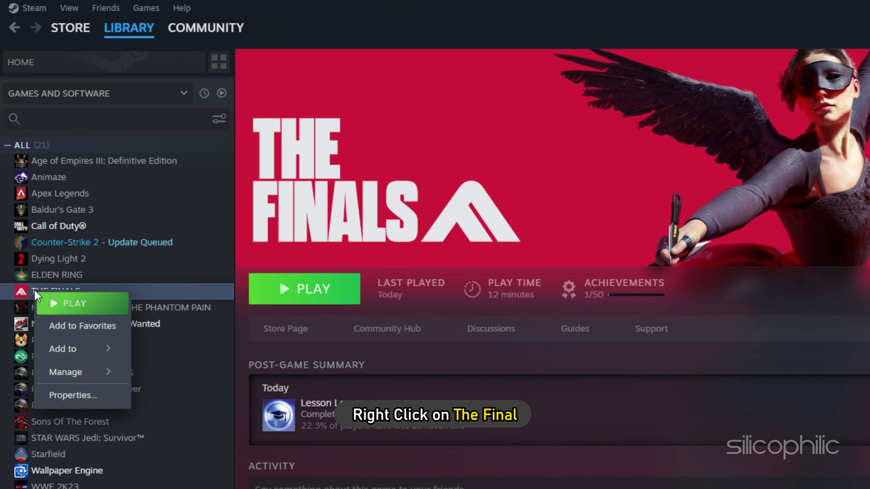
click(70, 395)
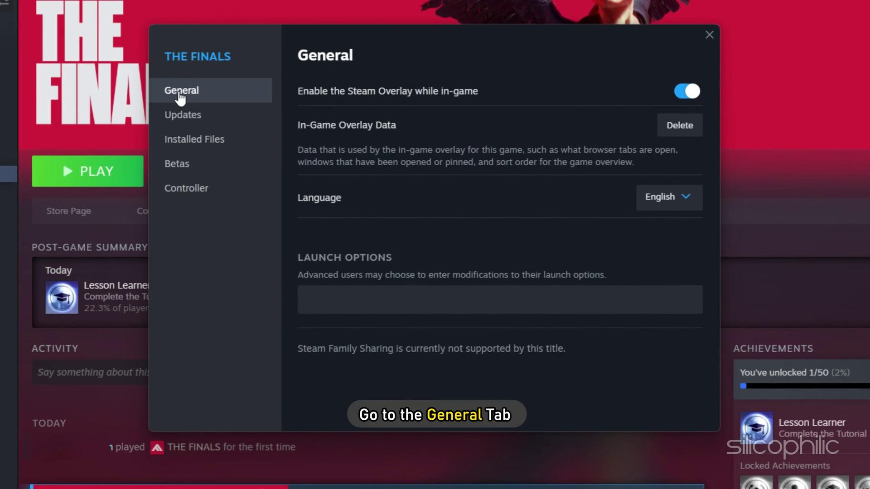
click(332, 300)
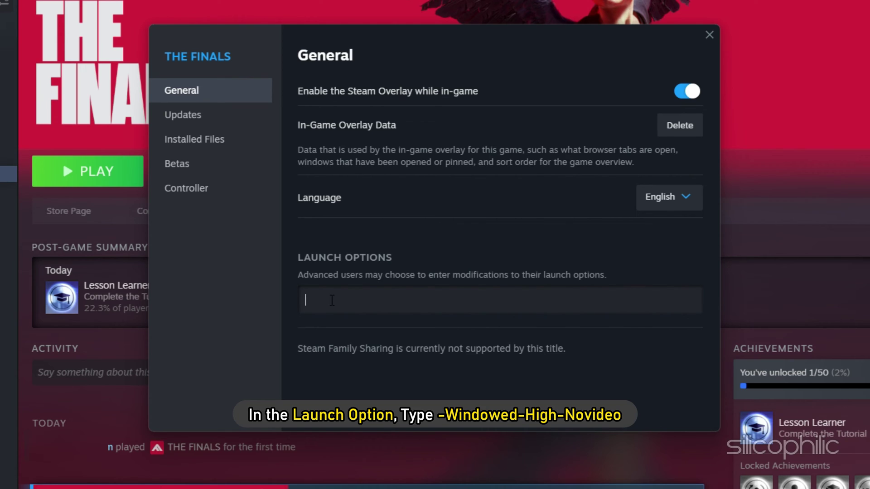
text(-windowed-high-novideo)
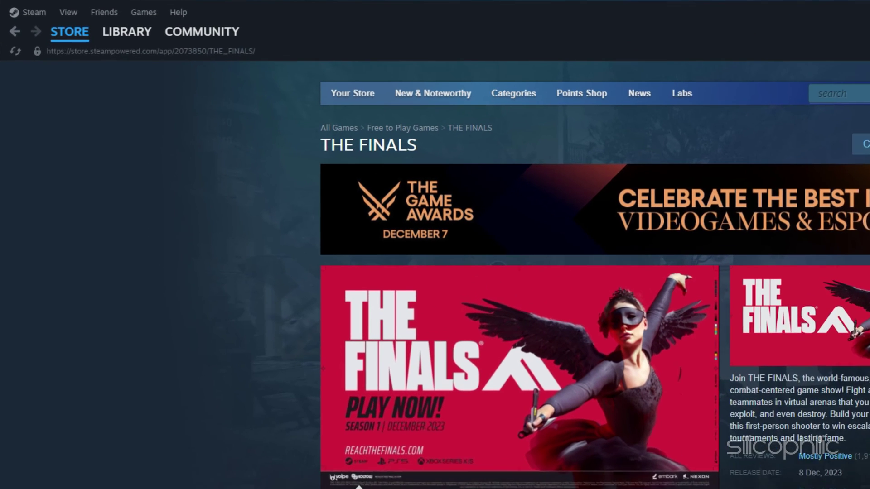
Step: Clear Steam's download cache in the download settings and choose the existing account when Steam restarts
click(31, 12)
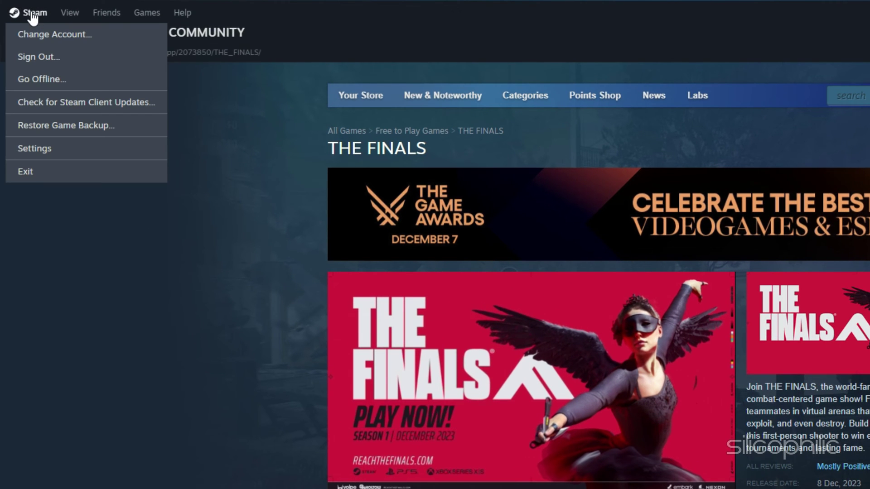
click(50, 148)
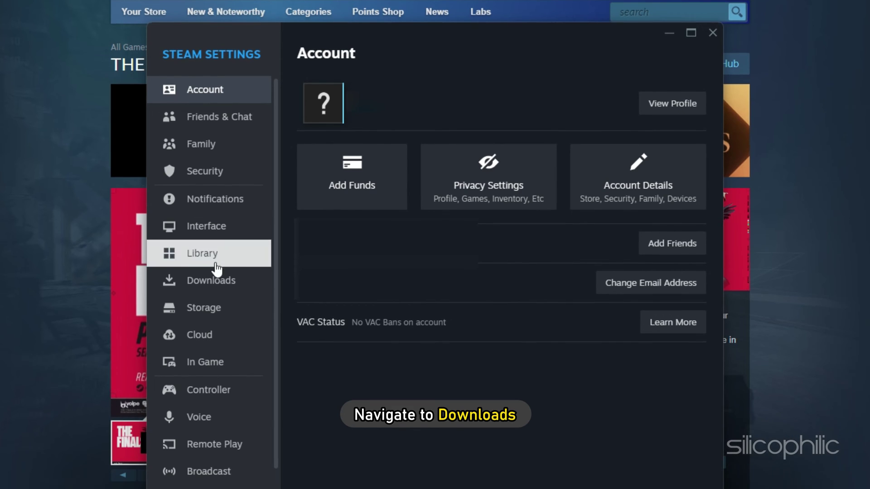
click(216, 279)
scroll(493, 322, down, 5)
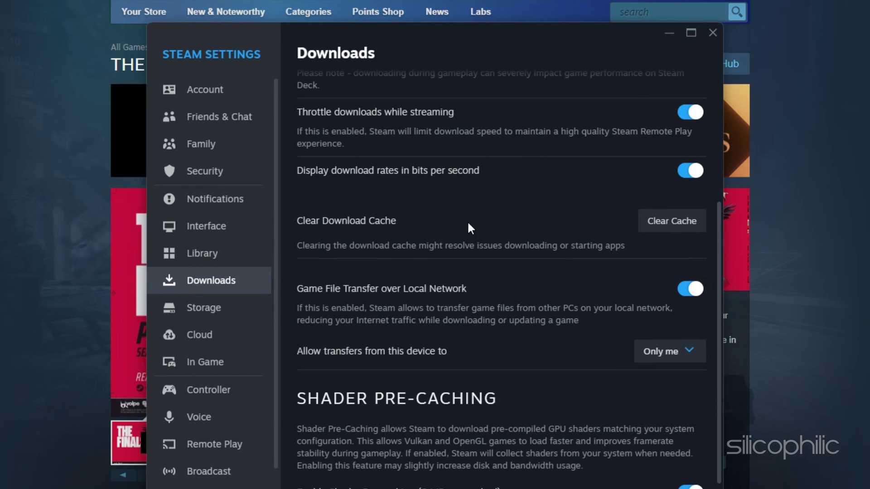
click(661, 222)
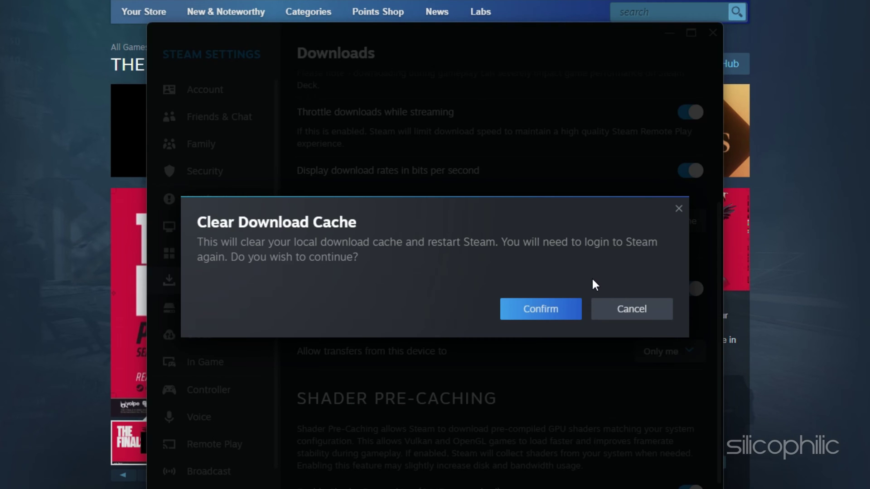
click(543, 311)
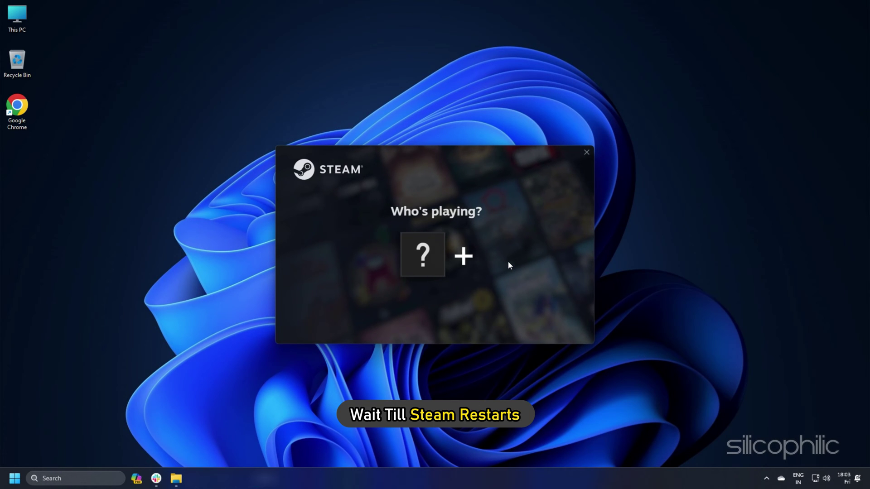
click(420, 255)
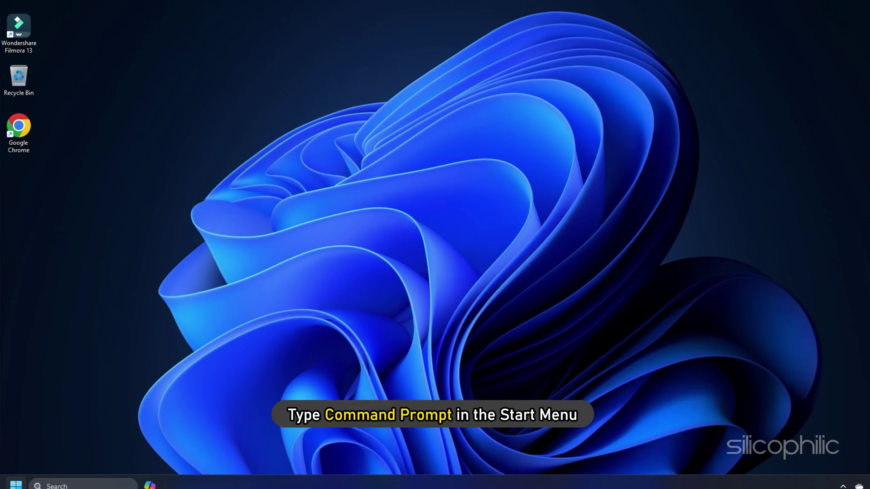
Step: Open Command Prompt as administrator and allow it to make changes to the device
key(super)
text(Com)
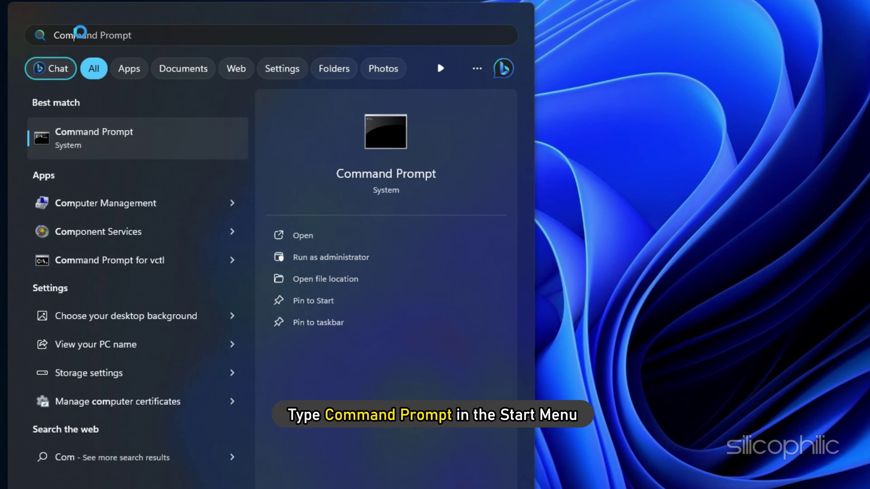
text(mand prompt)
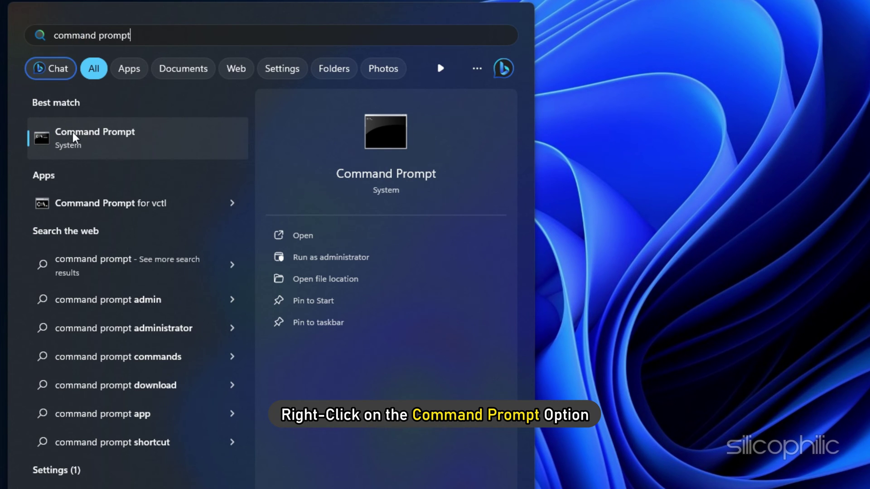
right_click(76, 143)
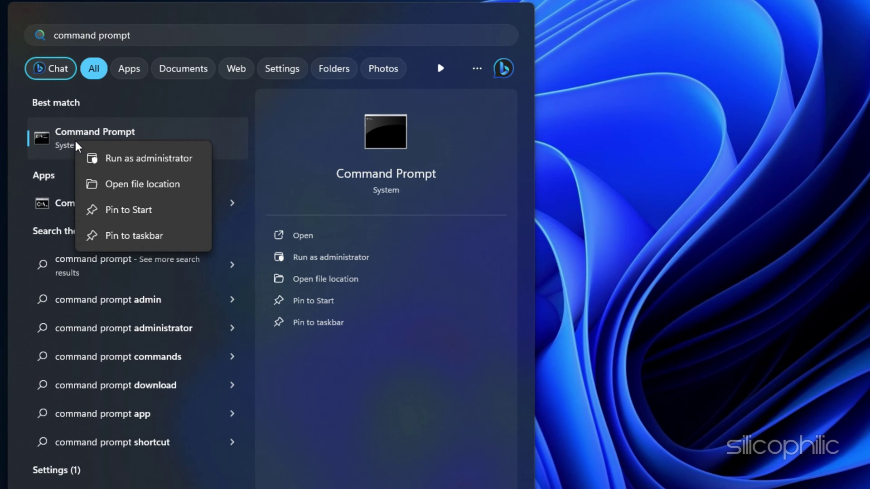
click(109, 158)
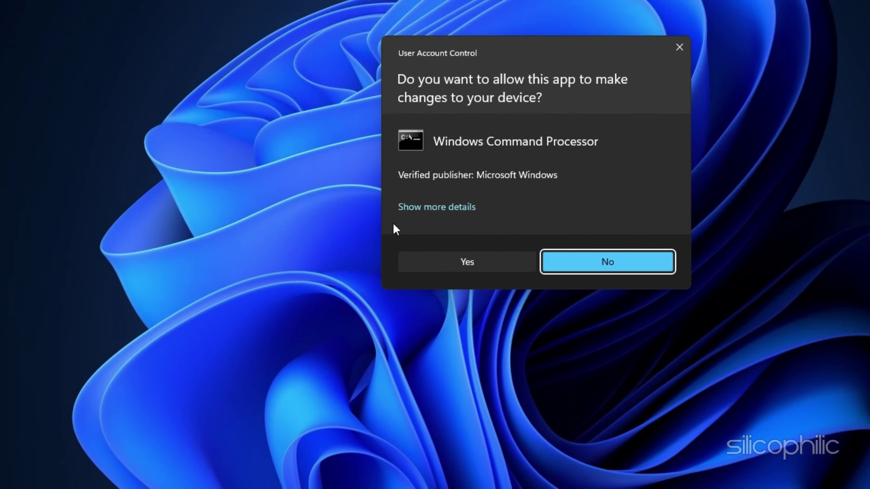
click(466, 262)
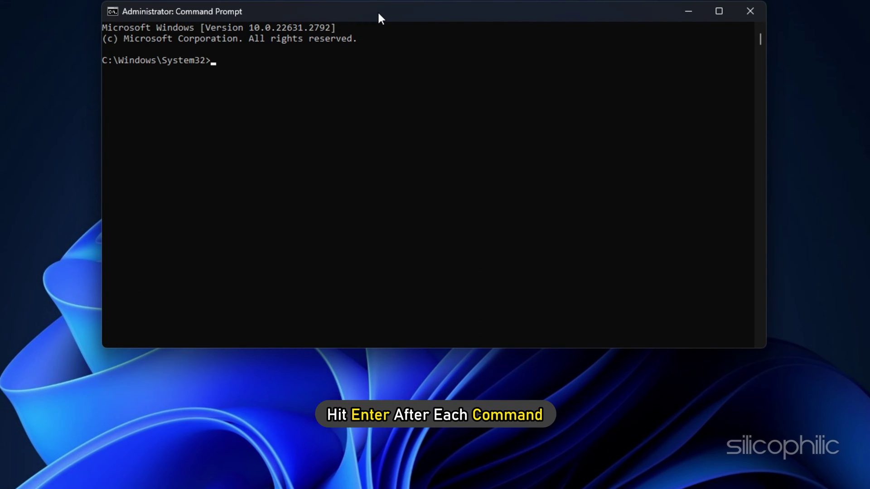
Step: Flush the DNS cache and release and renew the IP address with ipconfig /flushdns, ipconfig /release and ipconfig /renew
text(ipconfig /flushdns)
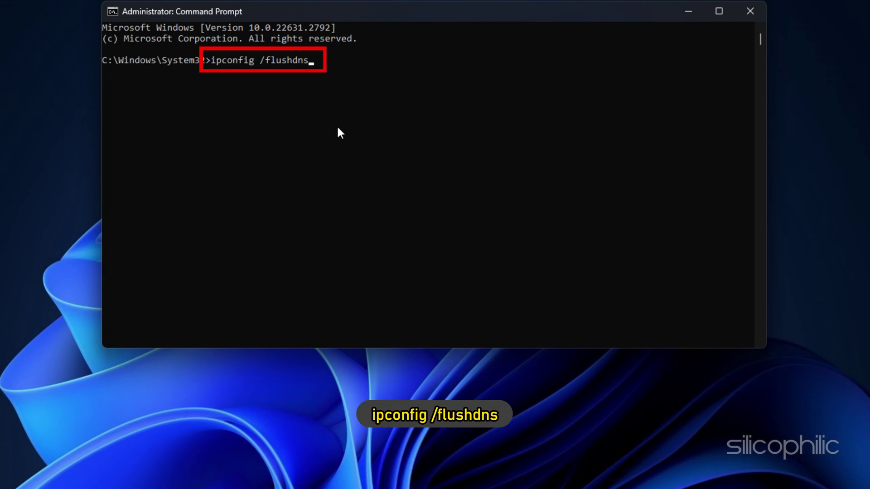
key(Return)
text(ipconfig /release)
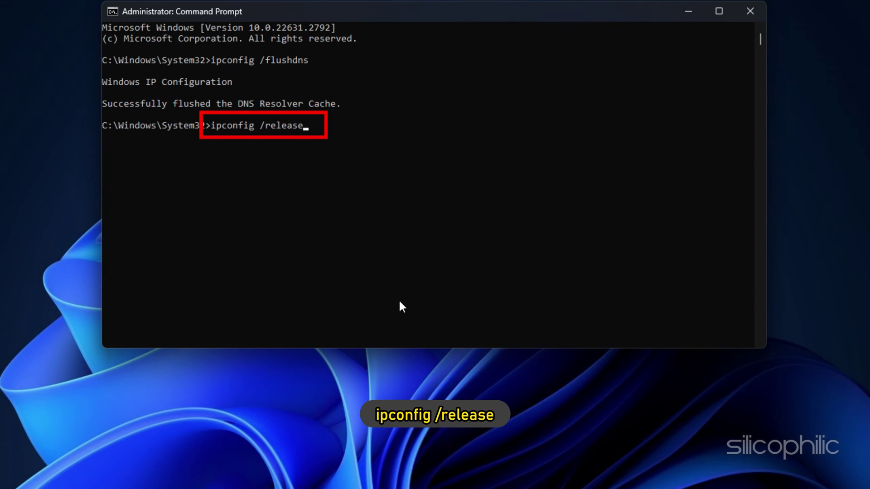
key(Return)
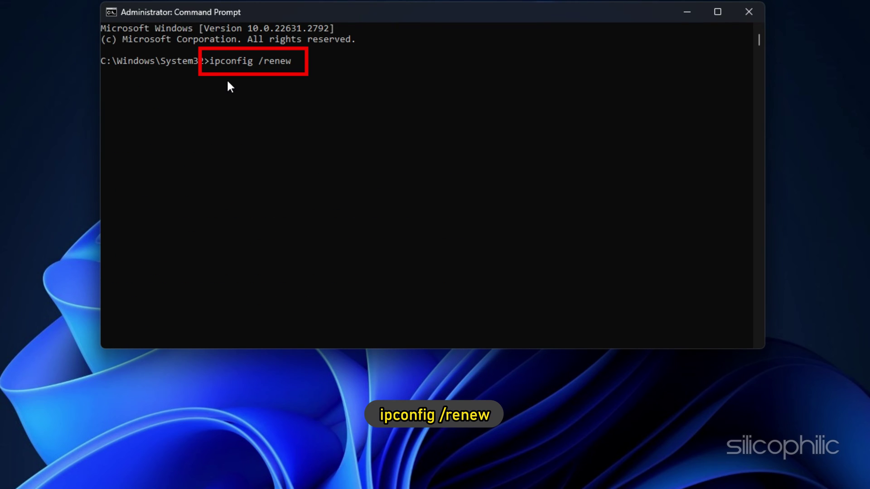
key(Return)
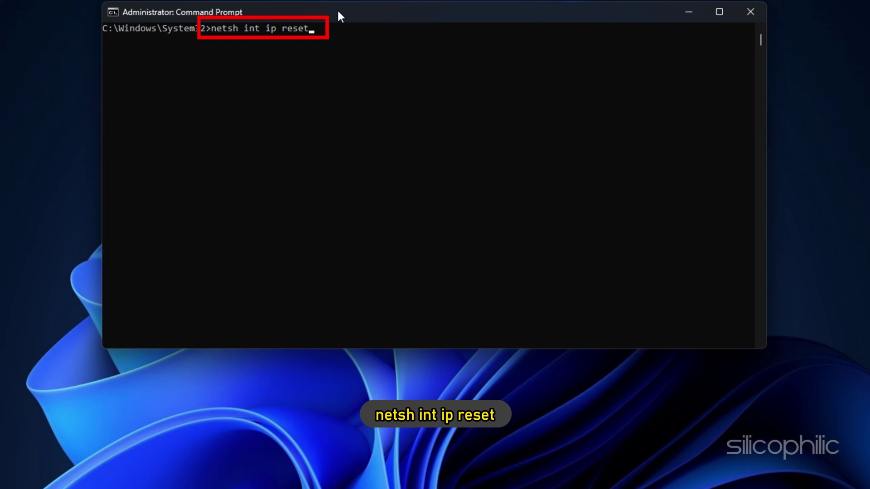
Step: Reset the TCP/IP stack and Winsock by running netsh int ip reset and netsh winsock reset
key(Return)
text(netsh winsock reset)
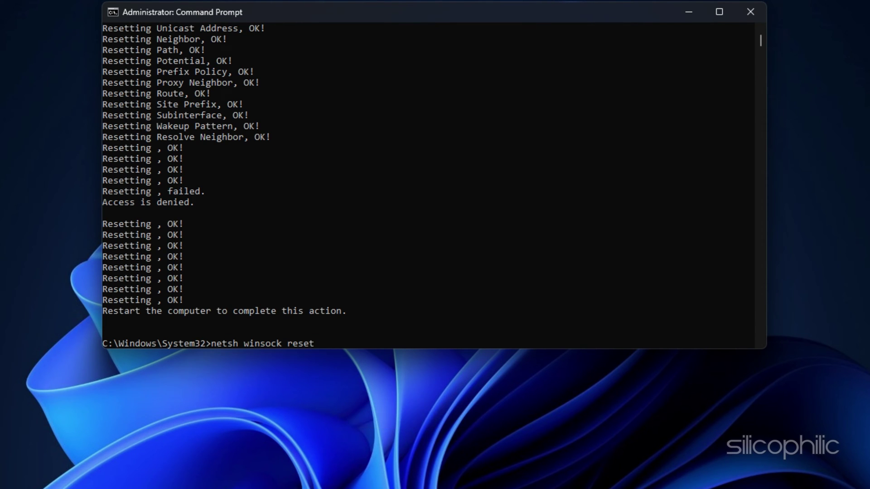
key(Return)
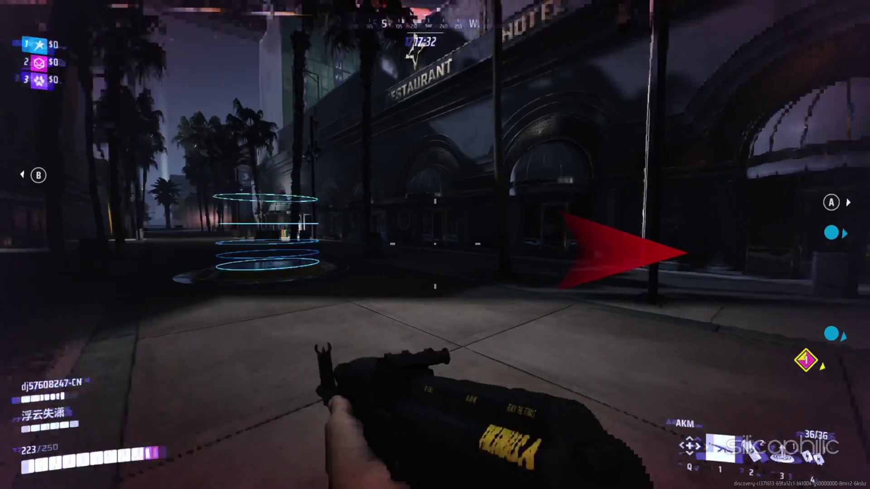
right_click(434, 245)
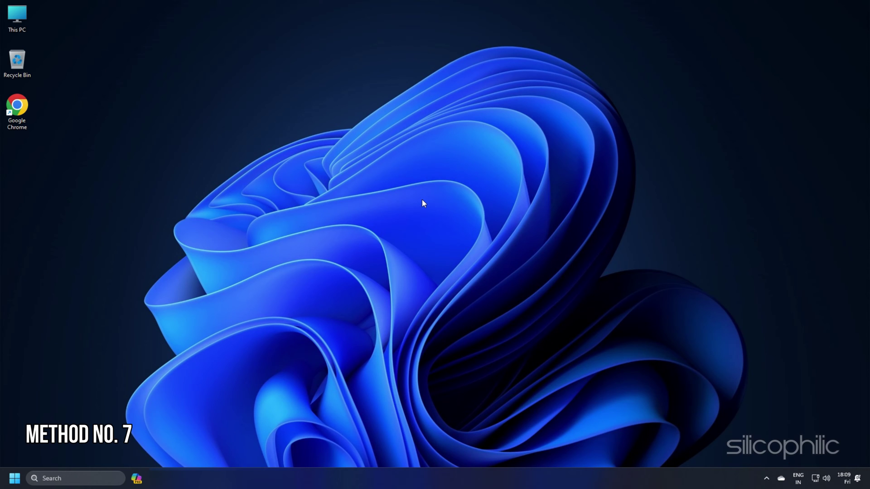
Step: Open Network Connections with ncpa.cpl and bring up the Internet Protocol Version 4 (TCP/IPv4) properties of the Ethernet adapter
key(super+r)
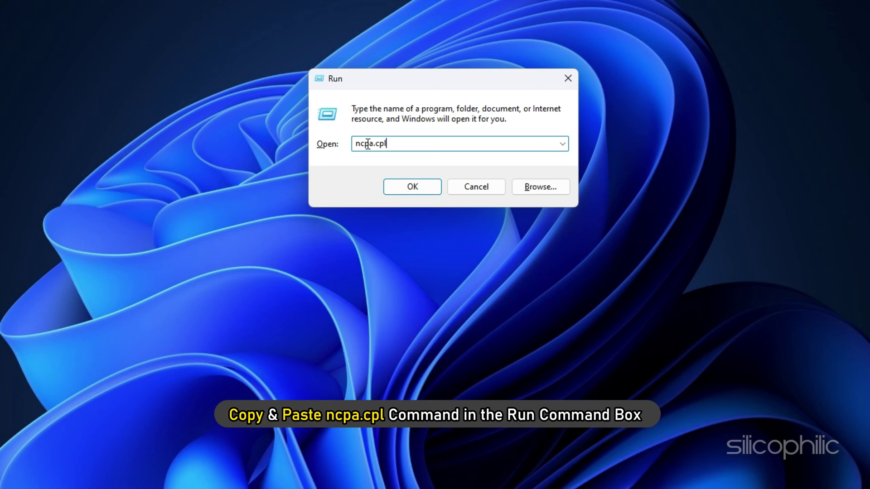
key(Return)
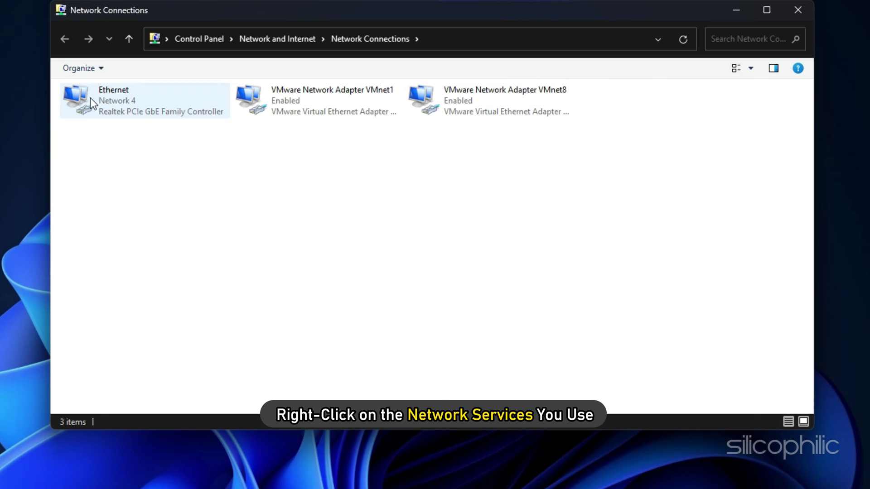
right_click(90, 97)
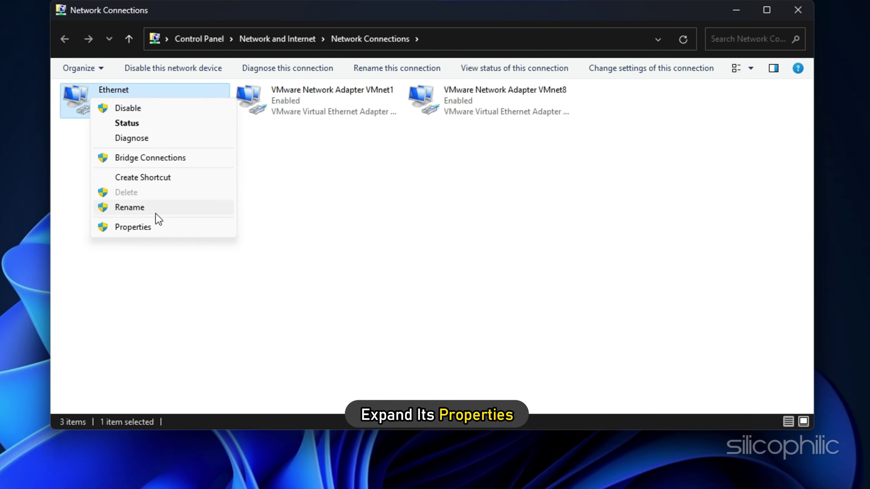
click(151, 225)
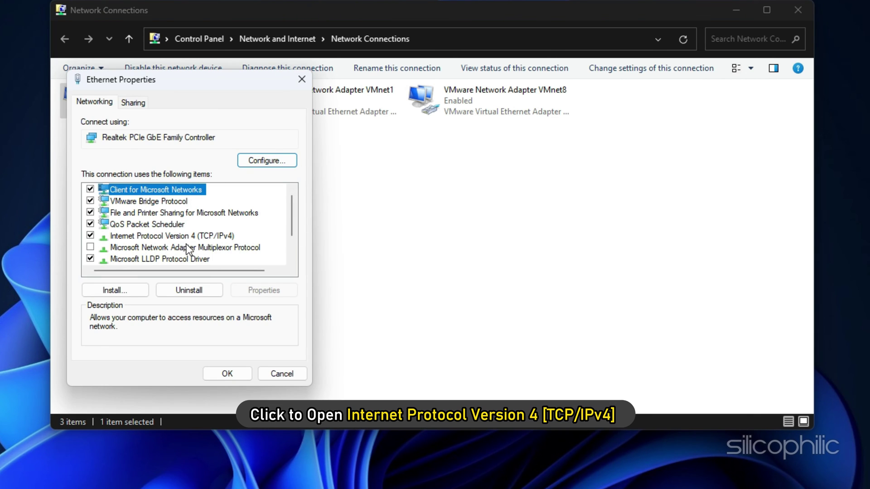
click(197, 236)
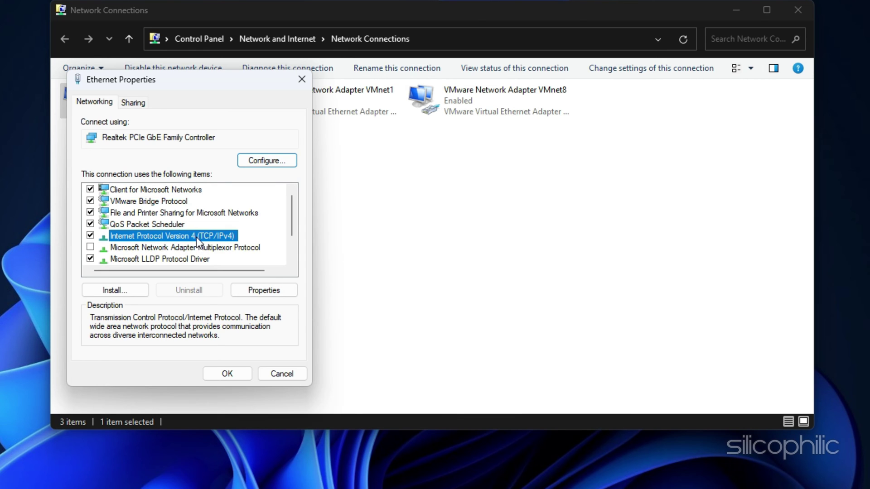
click(268, 287)
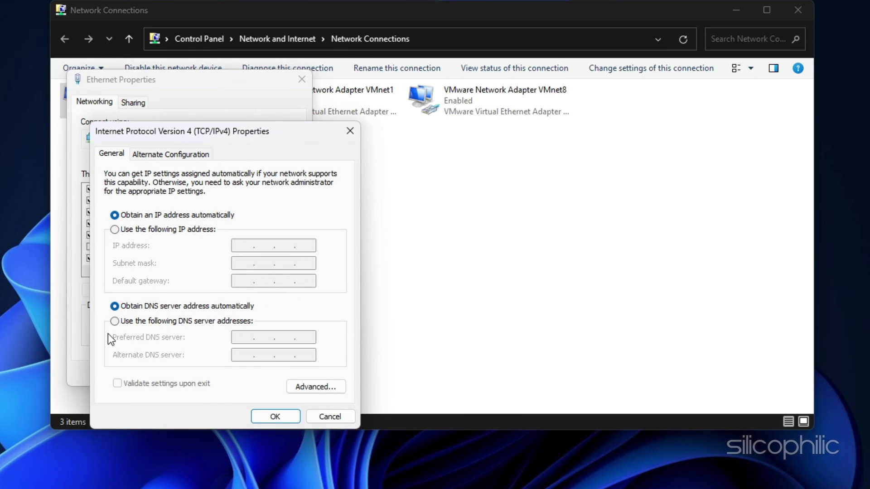
Step: Set the preferred DNS server to 8.8.8.8 and the alternate to 8.8.4.4, save, and close the Ethernet properties
click(114, 321)
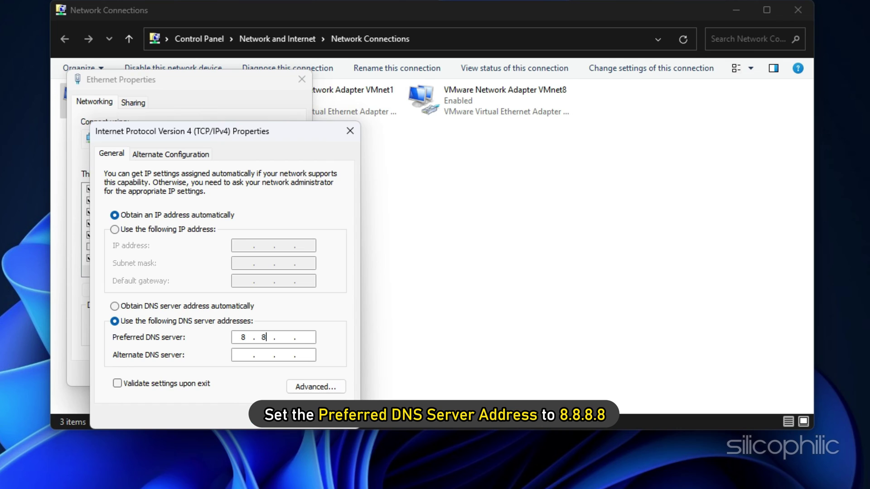
text(8.8.8.8)
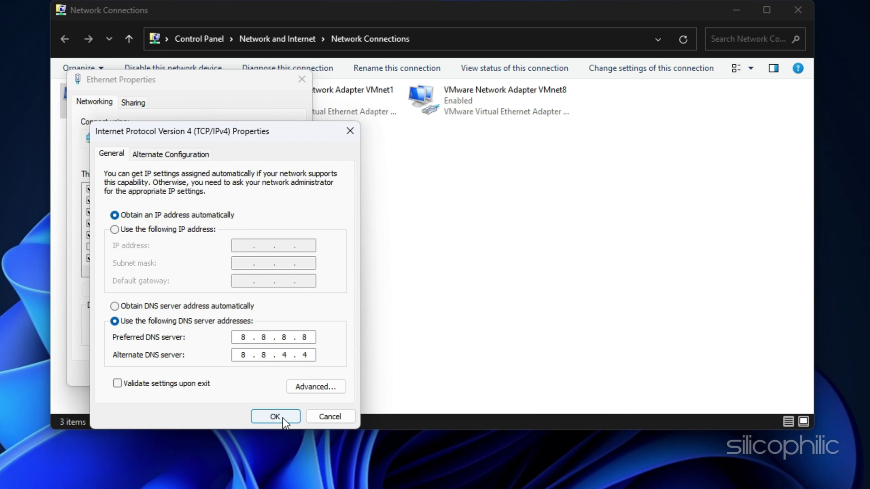
click(282, 416)
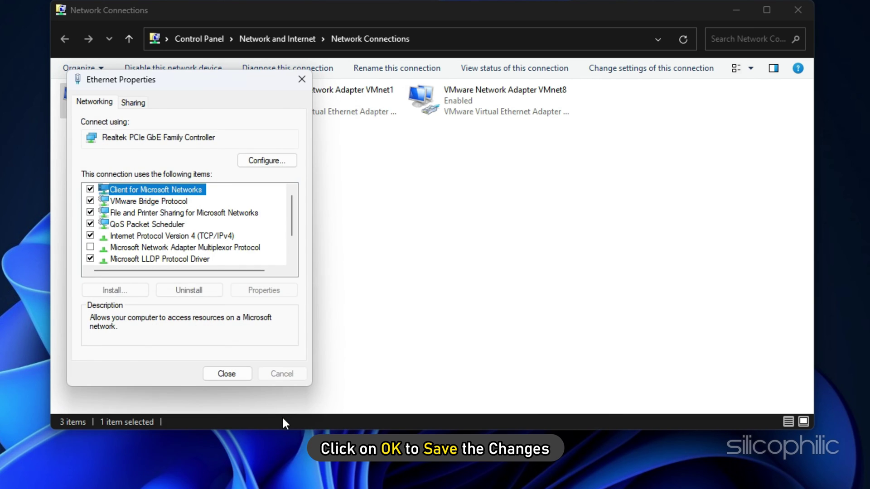
click(223, 374)
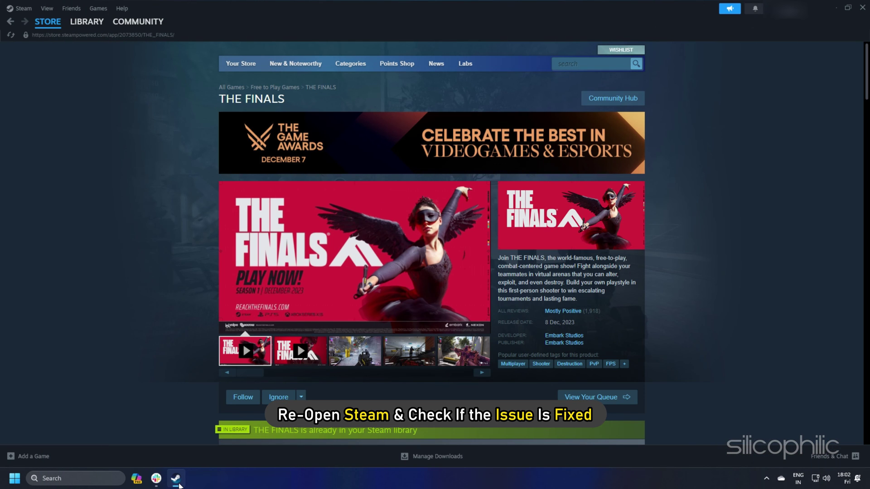